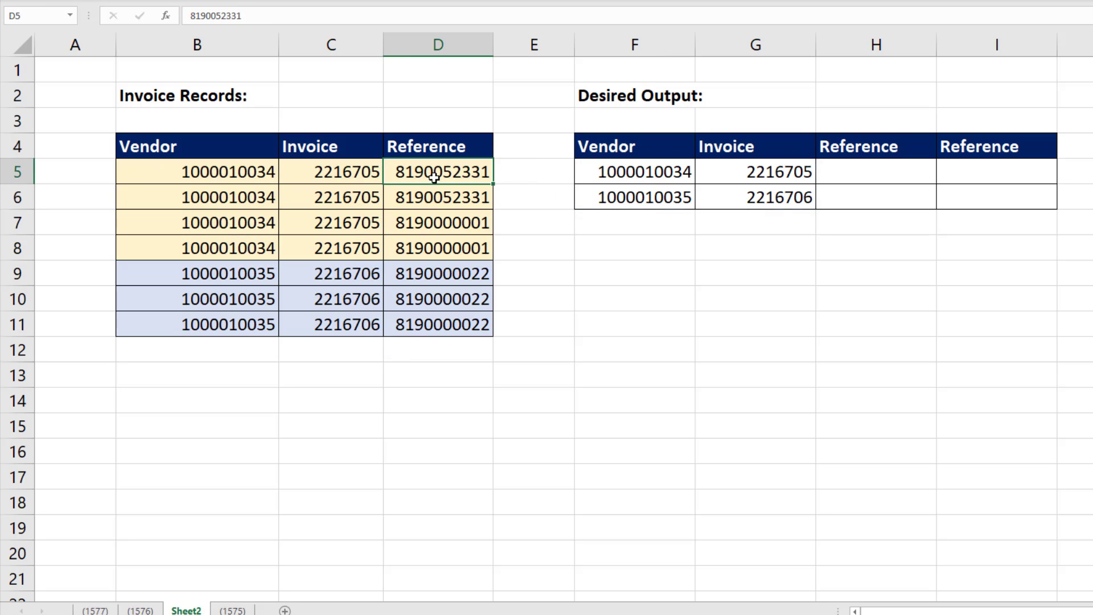
Step: Select the first four Reference values on the invoice records worksheet
drag(427, 171, 430, 247)
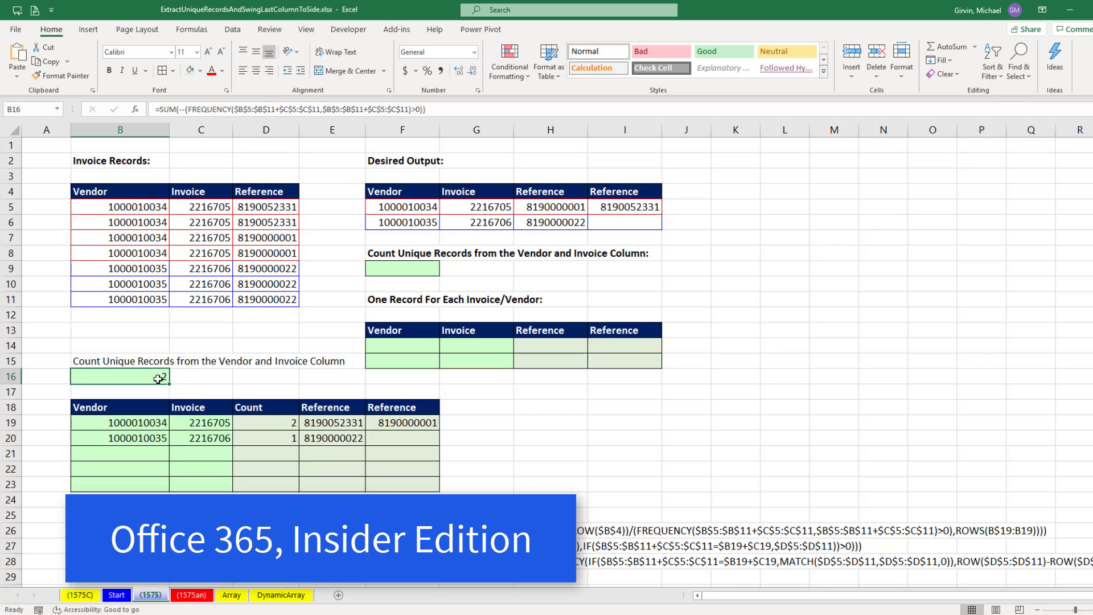
key(F2)
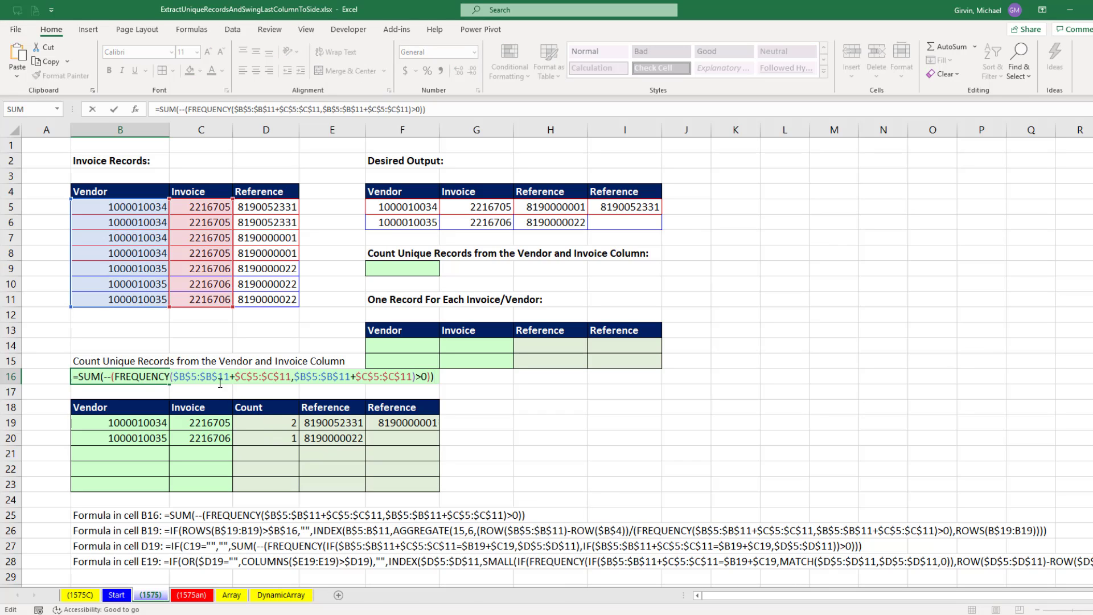
key(ctrl+Return)
click(115, 427)
key(F2)
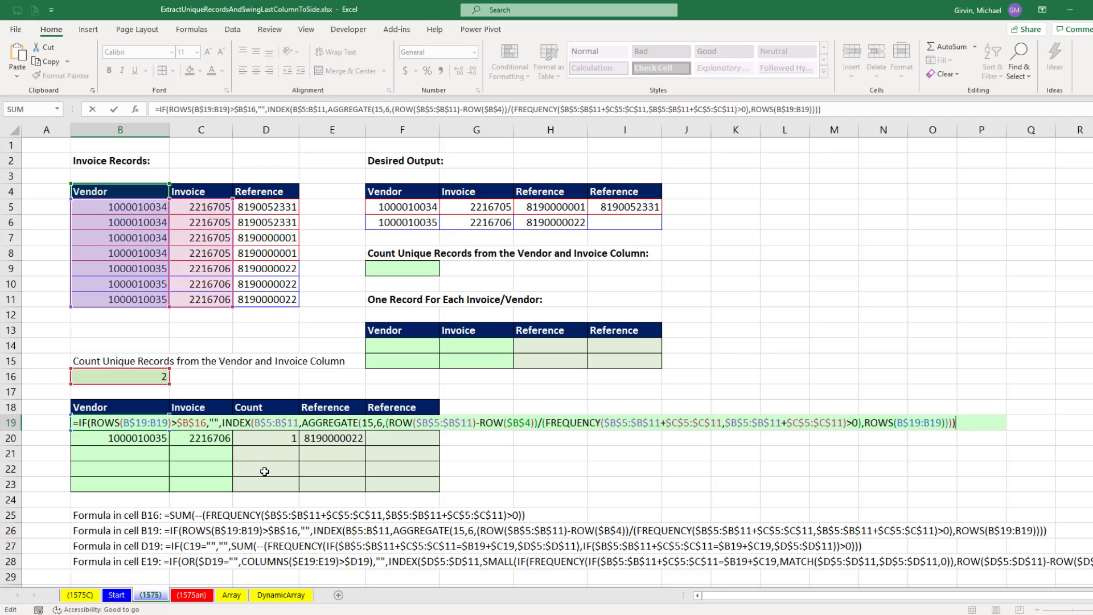
key(ctrl+Return)
click(266, 424)
key(F2)
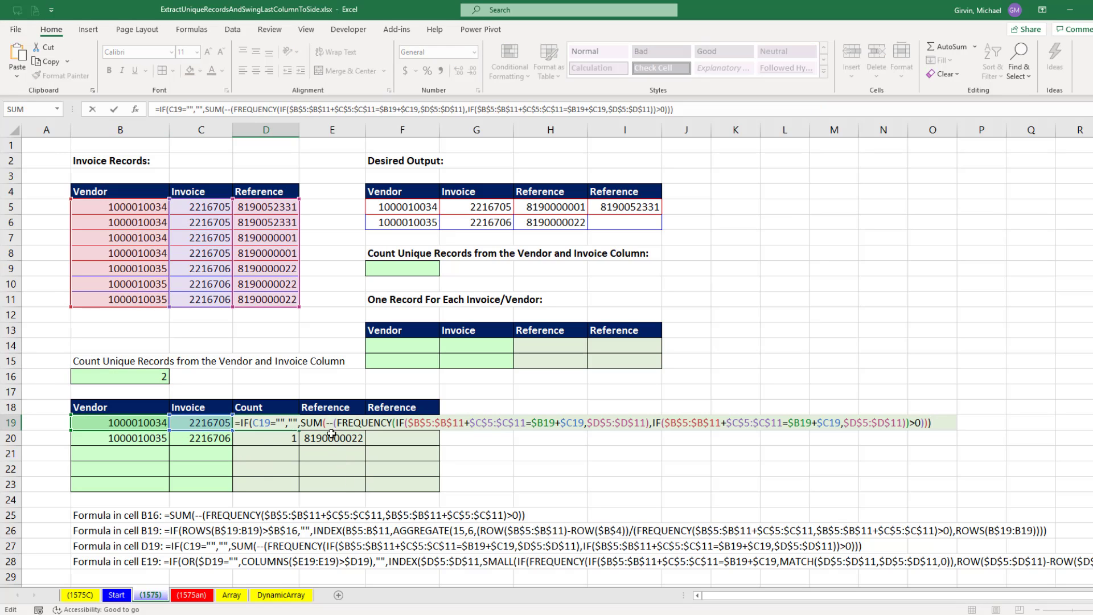
key(ctrl+Return)
click(330, 425)
key(F2)
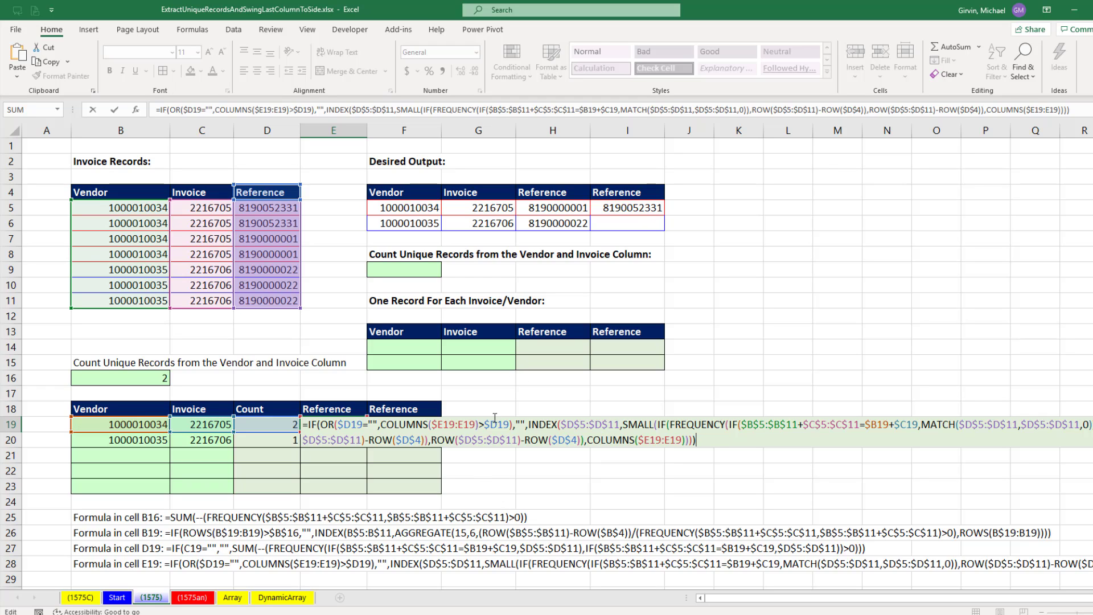
key(Return)
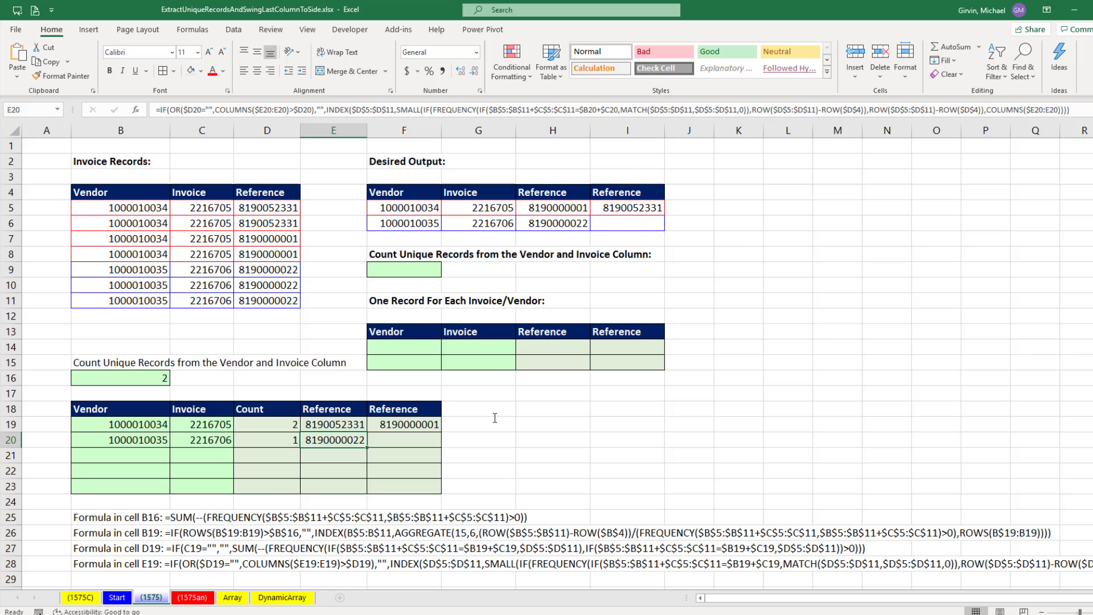
click(403, 269)
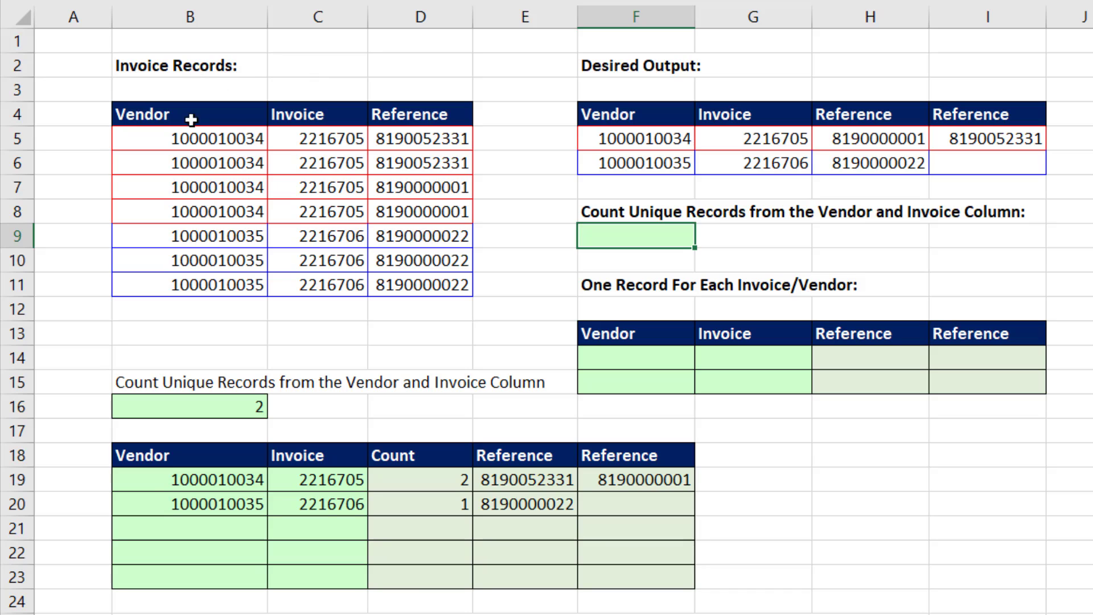
Step: In F9, preview =UNIQUE(B5:C11), then wrap it as =ROWS(UNIQUE(B5:C11)) to return 2
text(=uniq)
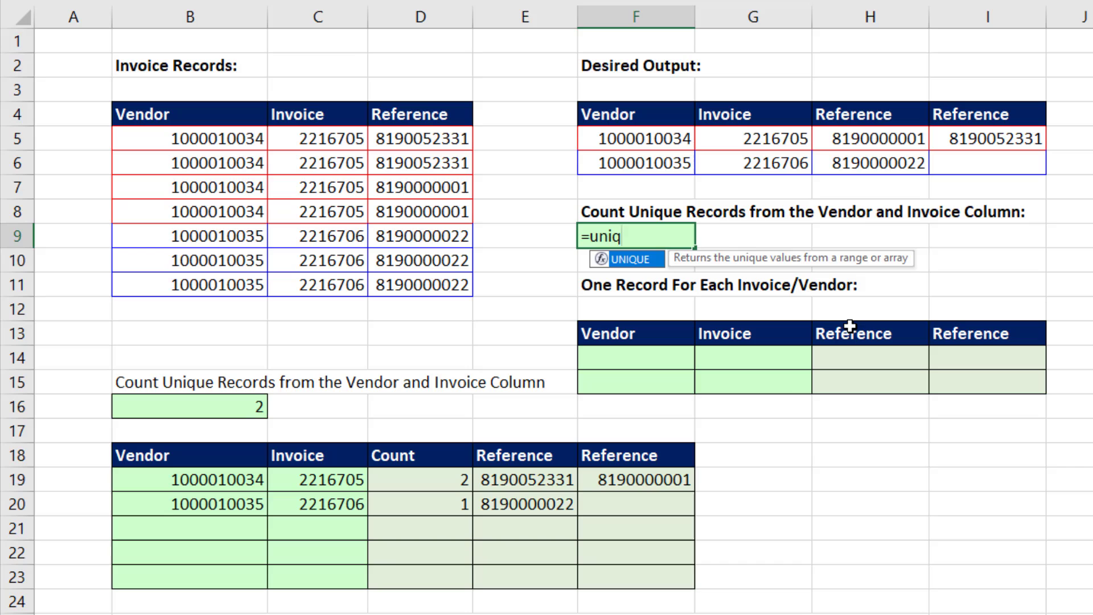
key(Tab)
drag(239, 139, 317, 285)
text())
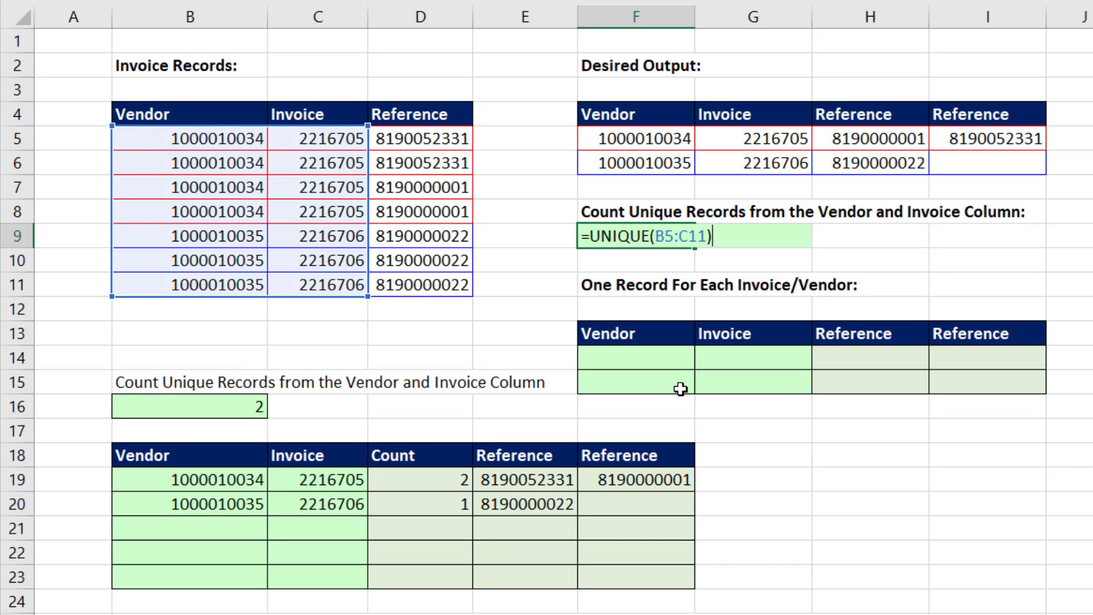
key(F9)
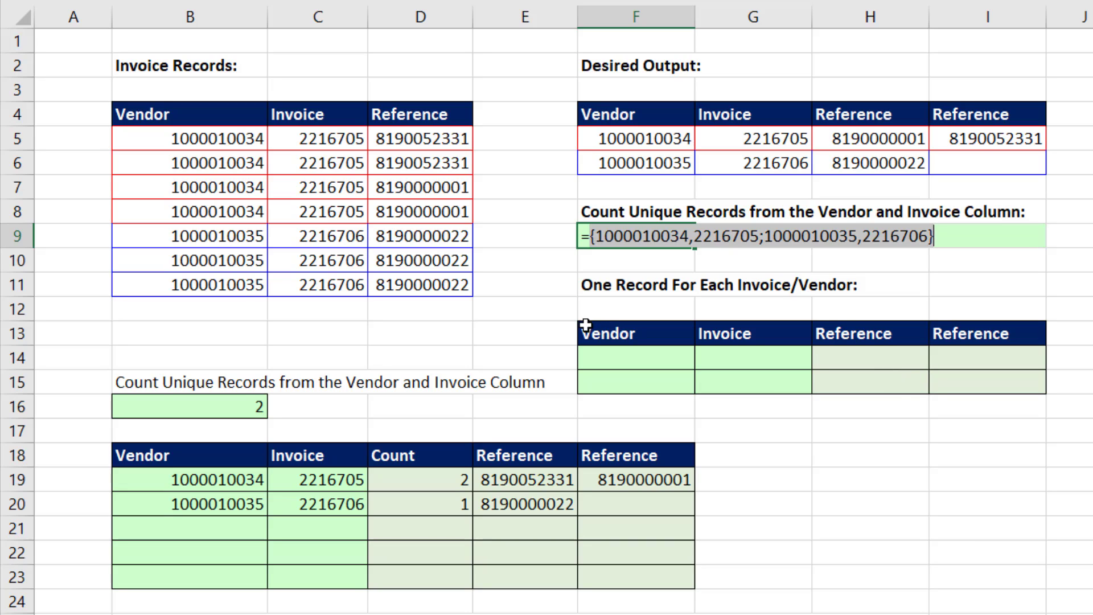
key(ctrl+z)
click(591, 238)
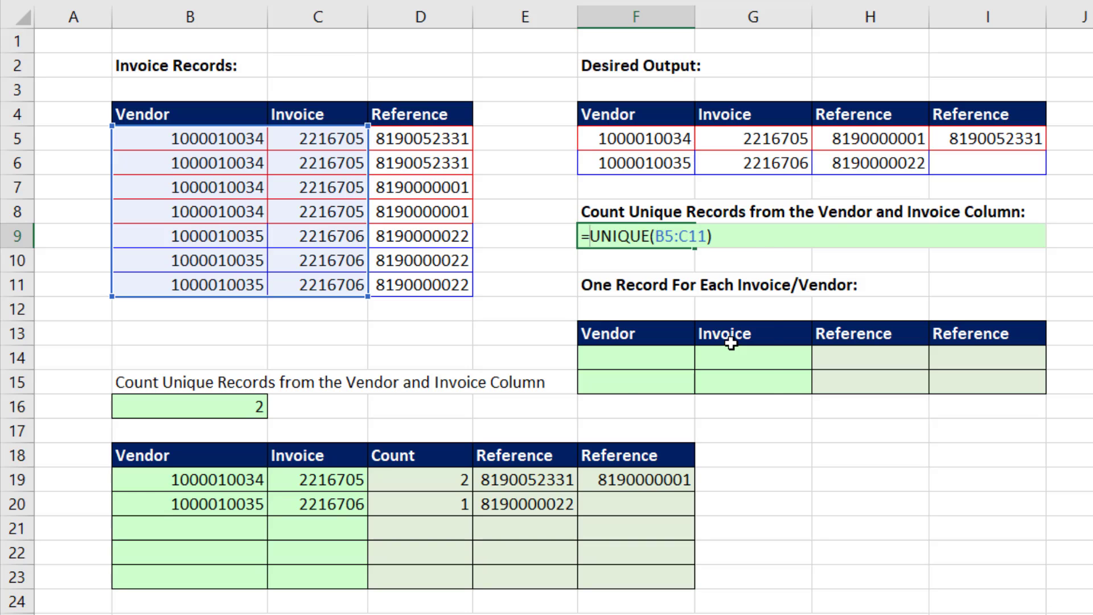
text(rows()
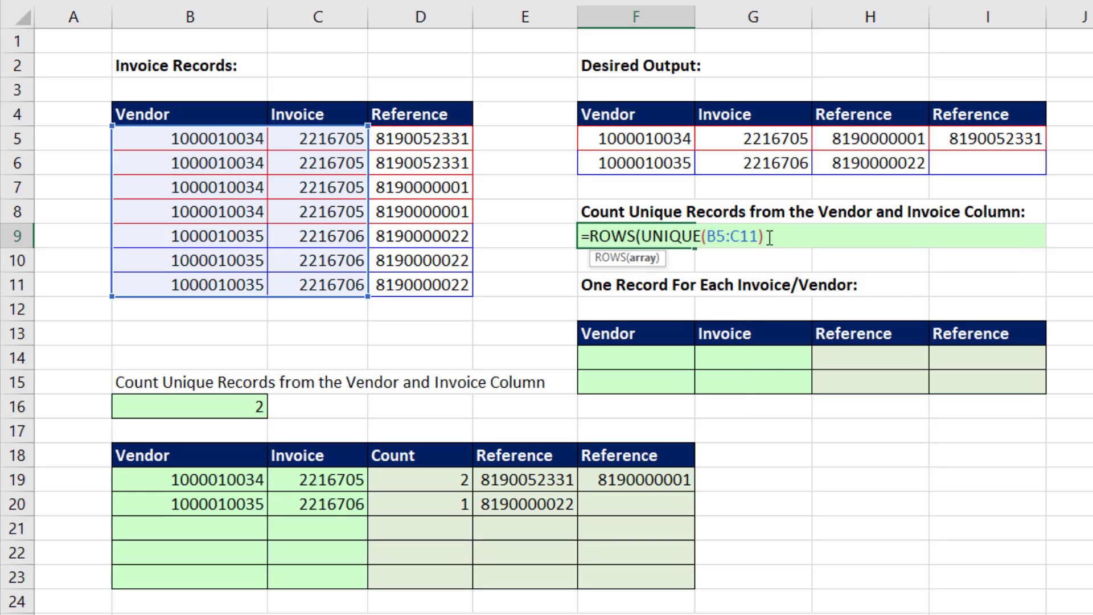
key(Return)
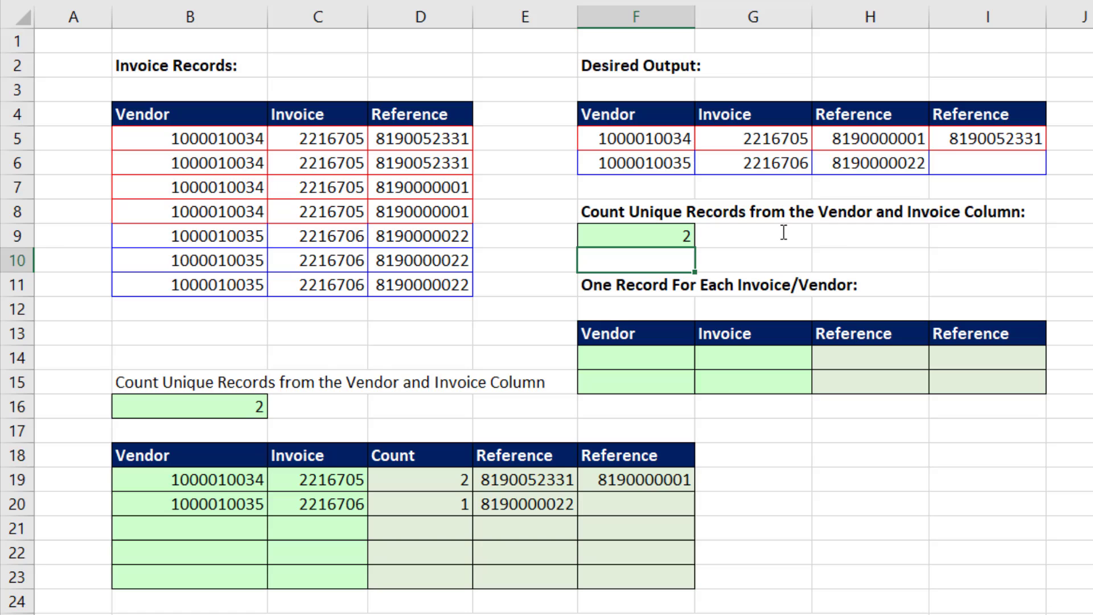
Step: Enter =UNIQUE(B5:C11) in F14 so the unique vendor/invoice pairs spill down
click(670, 364)
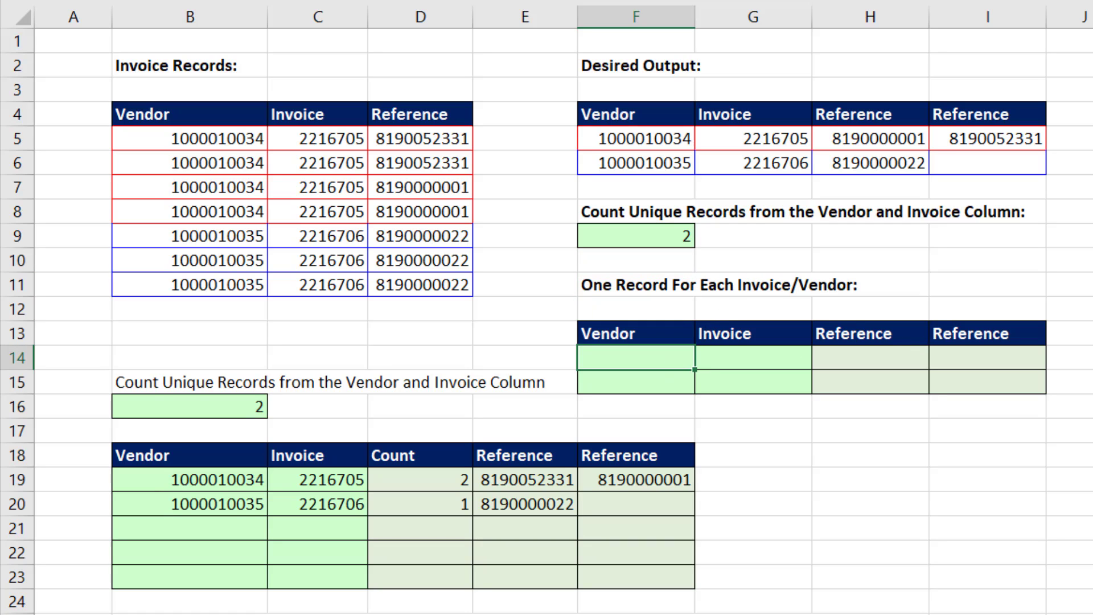
text(=uni)
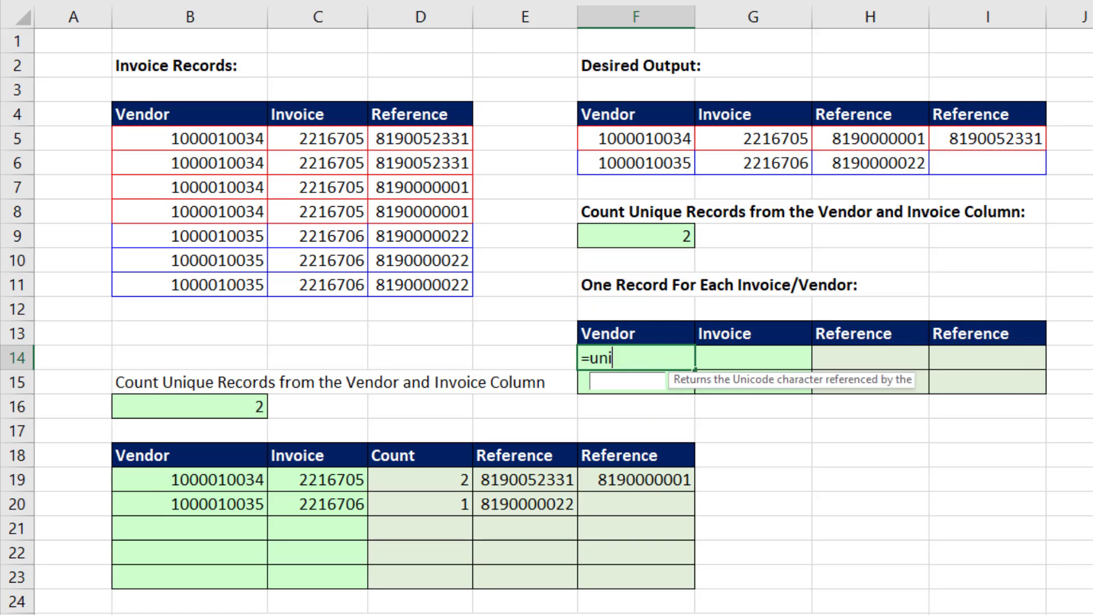
key(Tab)
drag(188, 138, 324, 284)
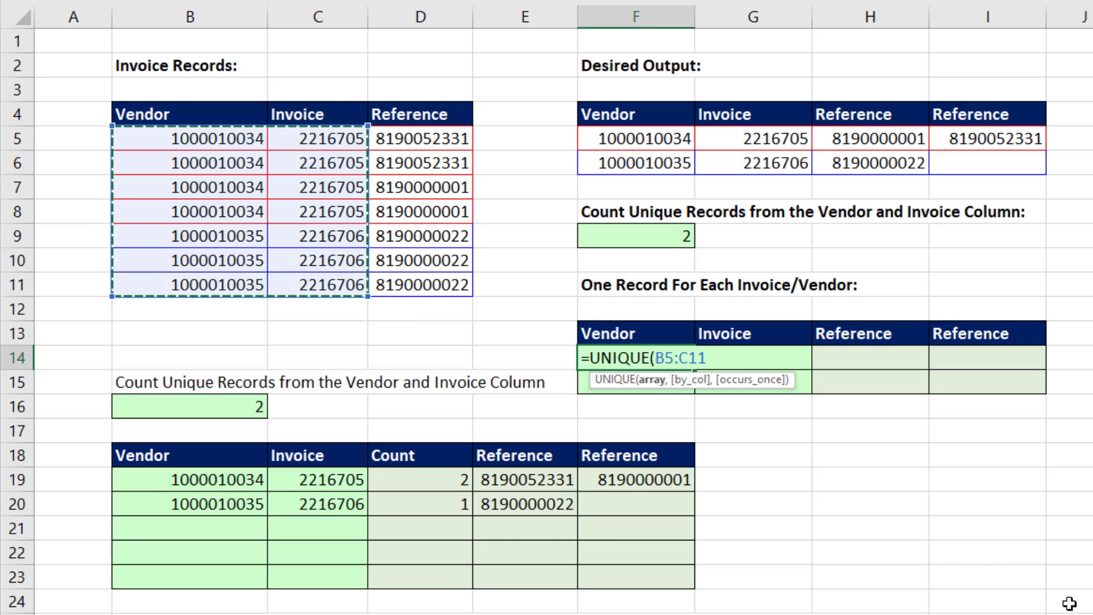
text())
key(Return)
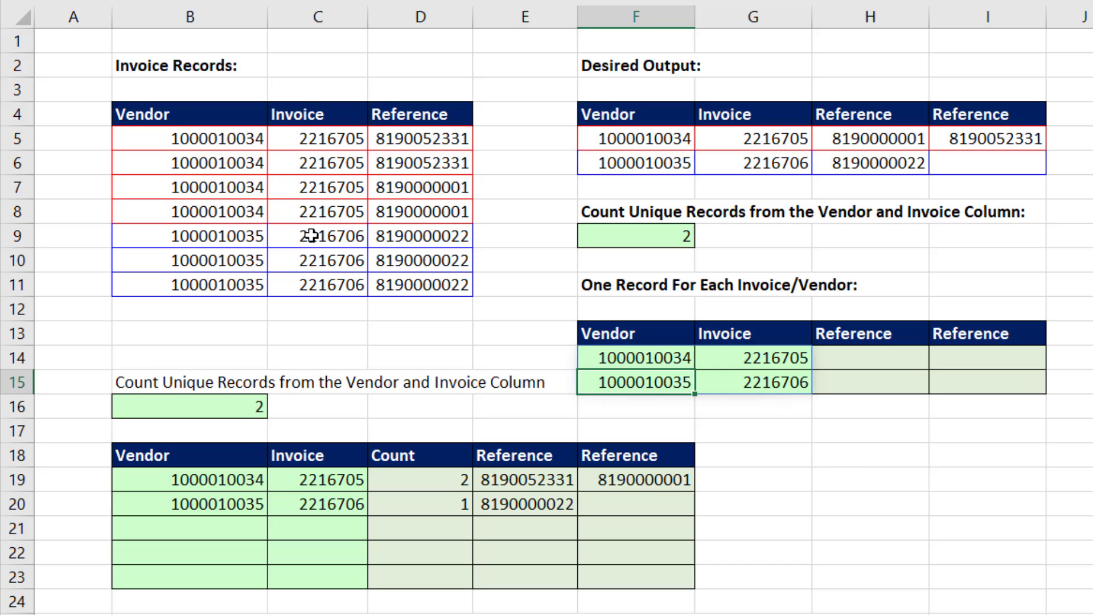
Step: Test the spill by entering 11 in C9, then undo the change
click(308, 234)
text(11)
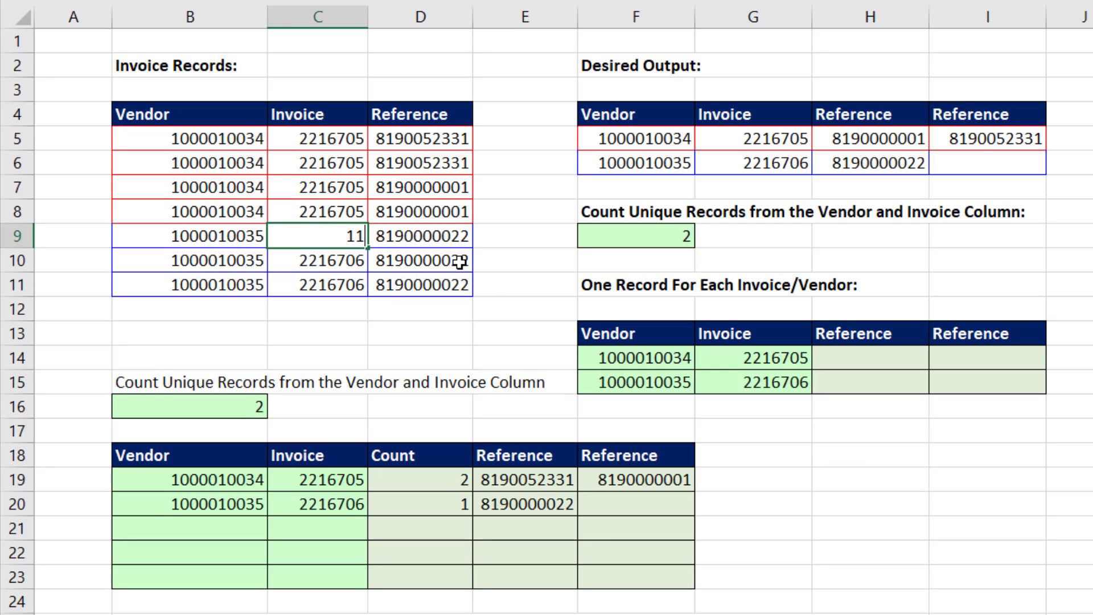
key(ctrl+Return)
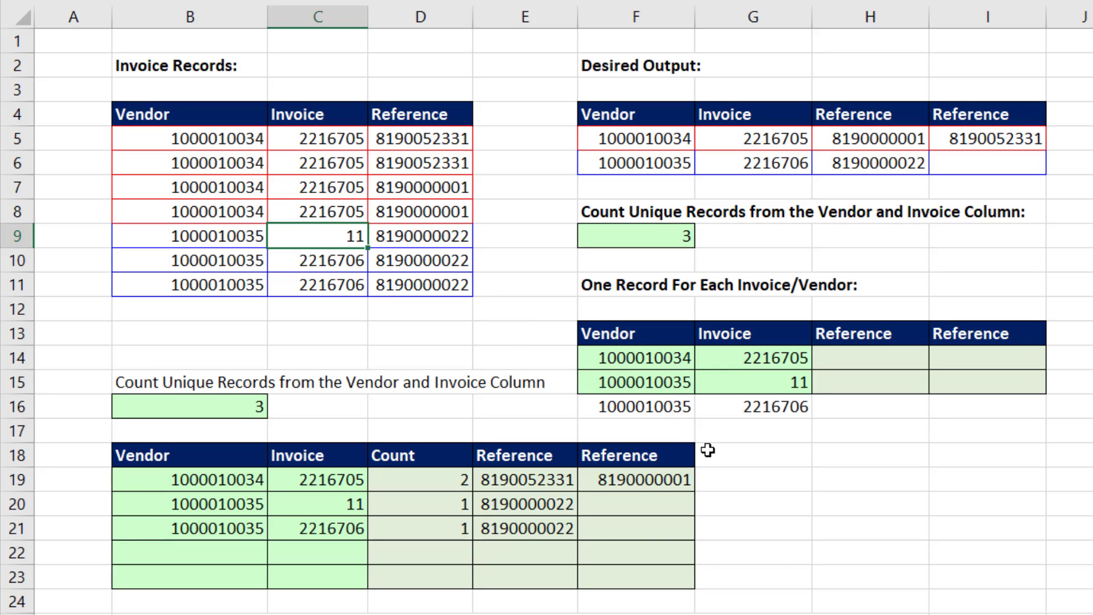
key(ctrl+z)
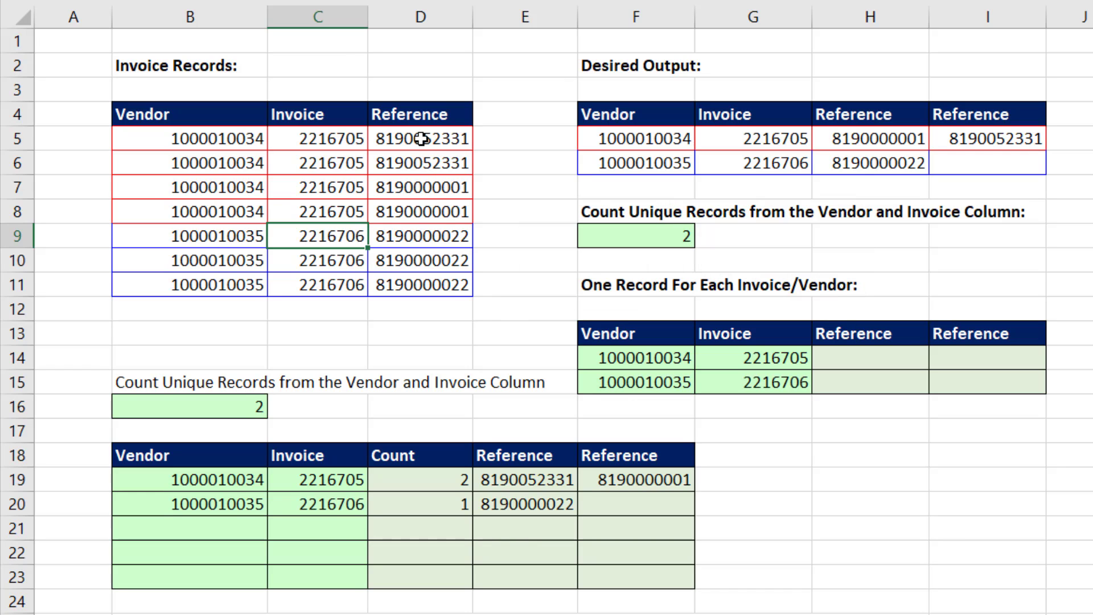
Step: Start a FILTER formula in H14 on the locked Reference range $D$5:$D$11
drag(421, 138, 422, 285)
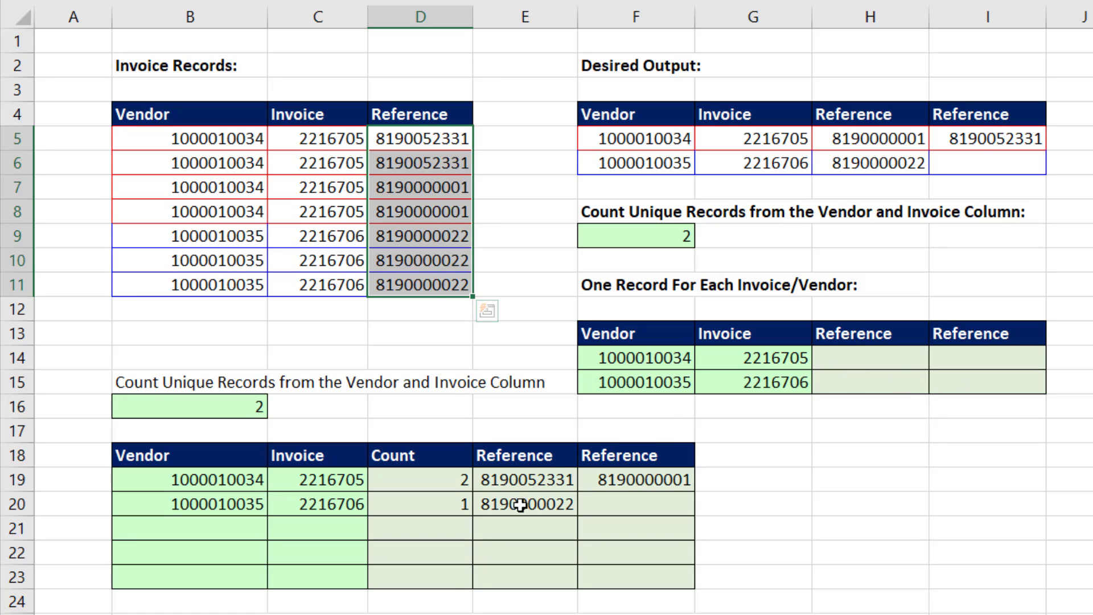
click(835, 357)
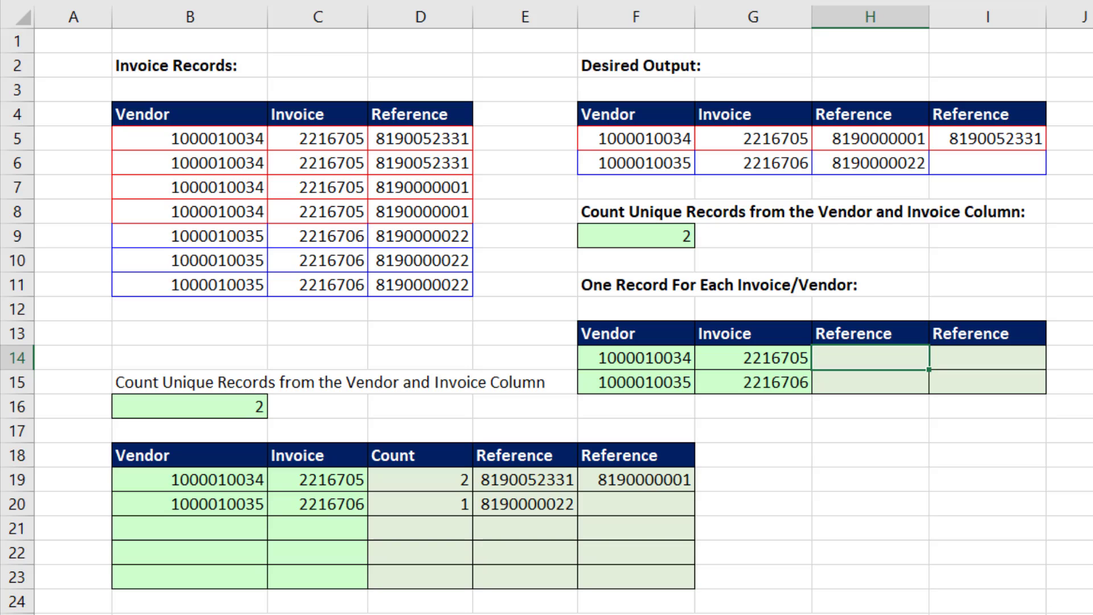
text(=fil)
key(Tab)
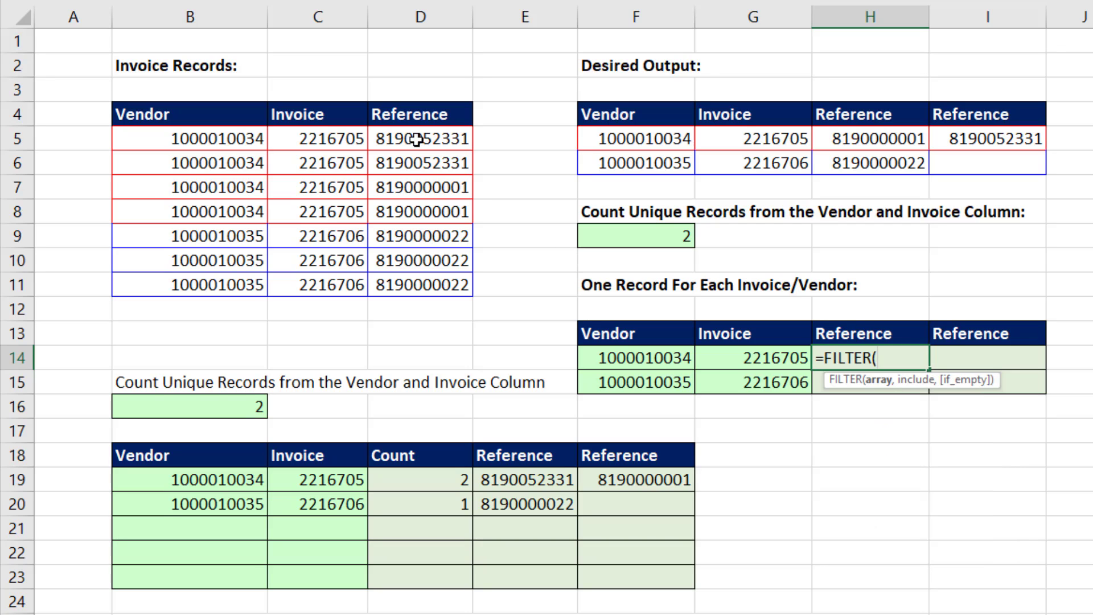
drag(407, 139, 418, 286)
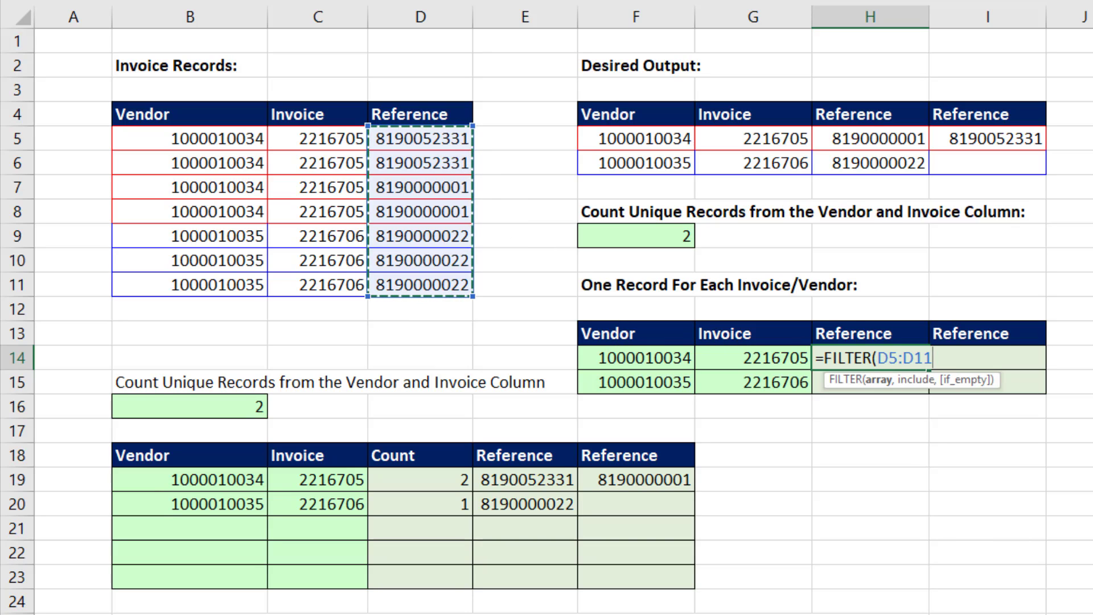
click(879, 380)
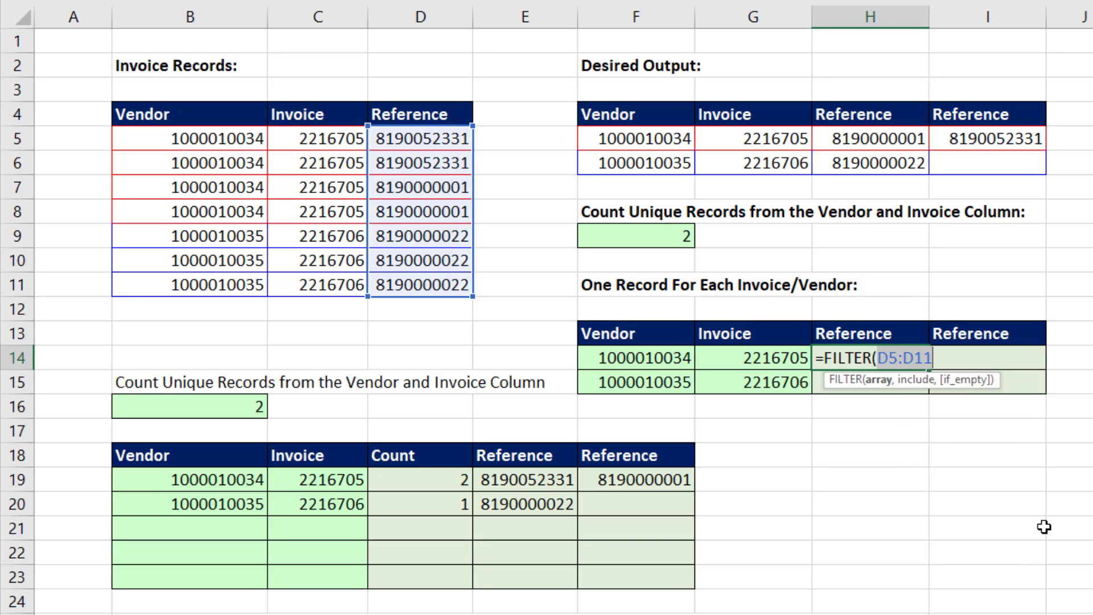
key(F4)
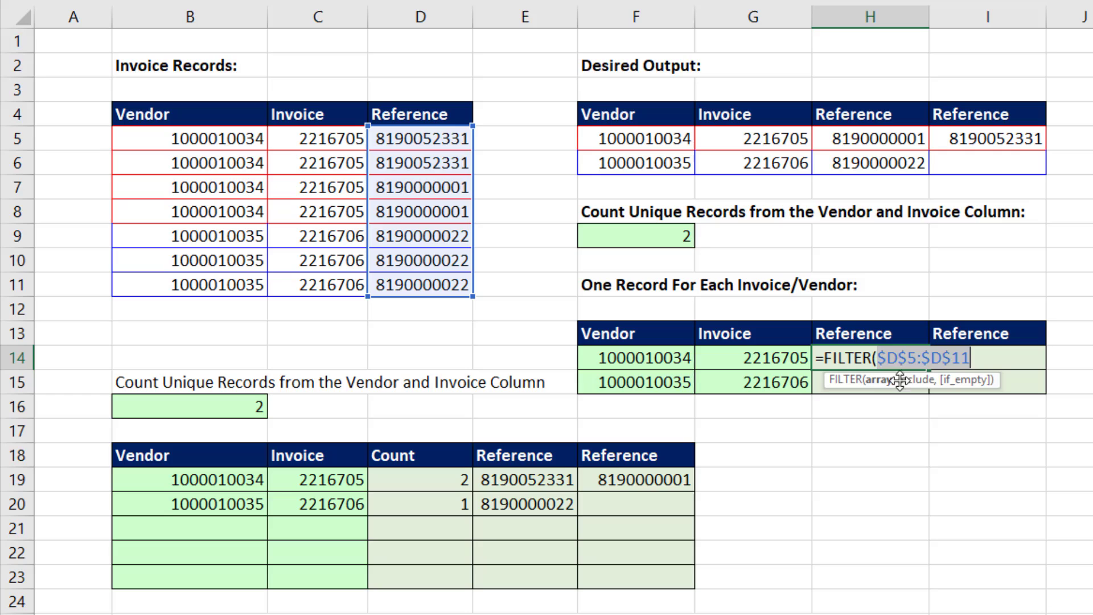
click(997, 359)
text(,(()
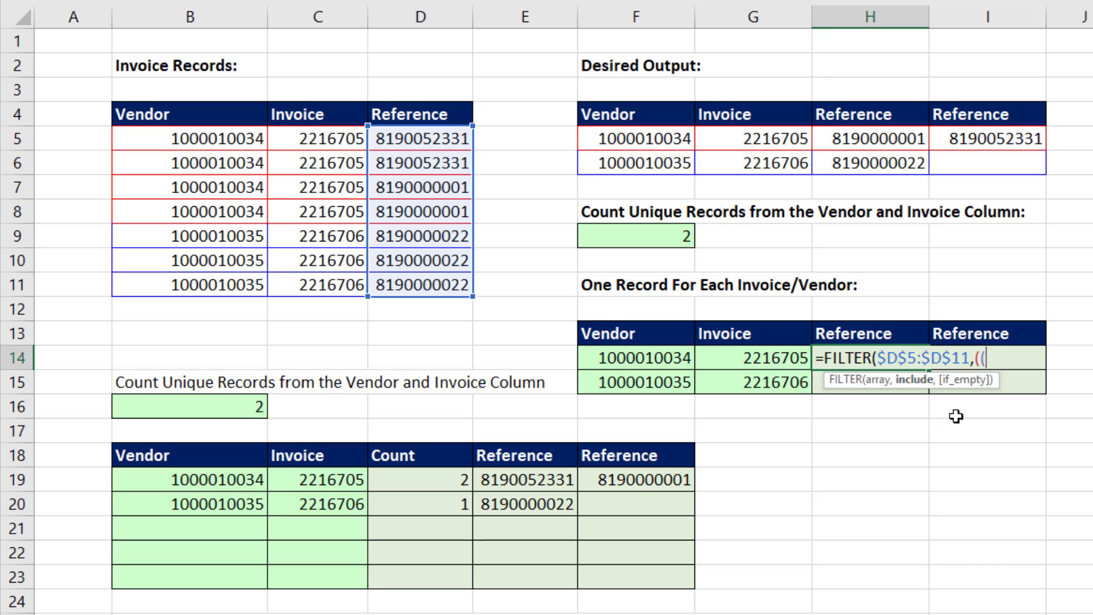
Step: Add criteria ($B$5:$B$11=F14)*($C$5:$C$11=G14) so matching references spill down
drag(206, 138, 205, 280)
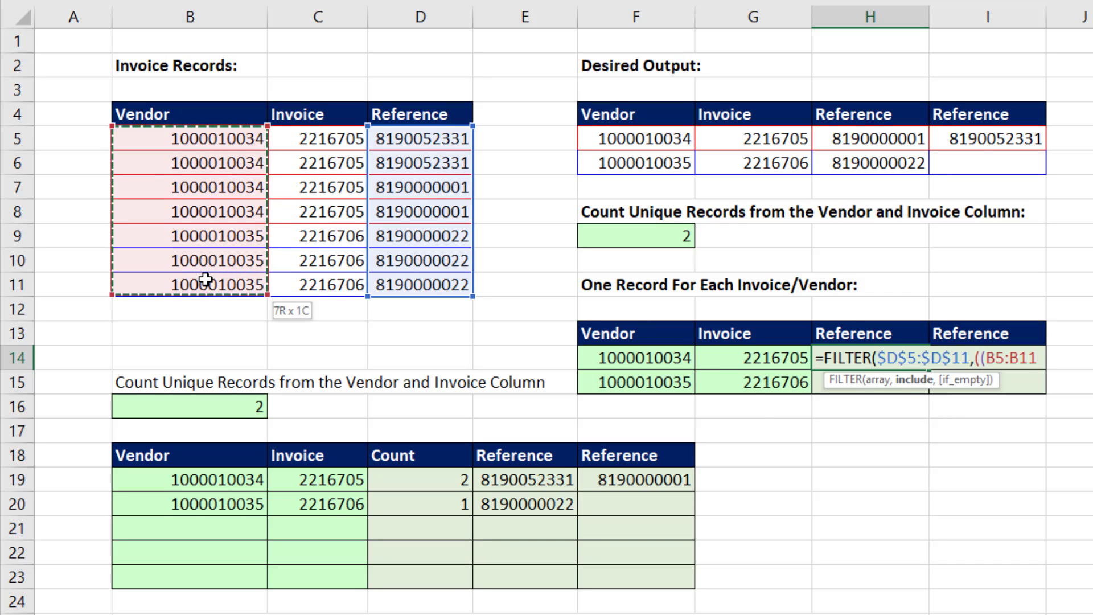
key(F4)
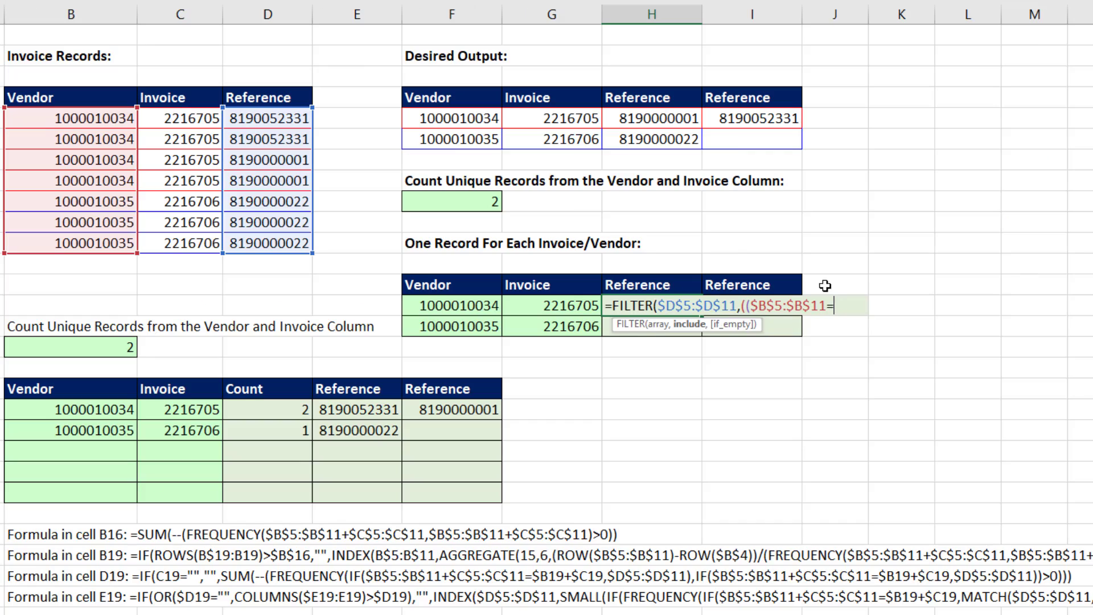
text(=)
click(643, 359)
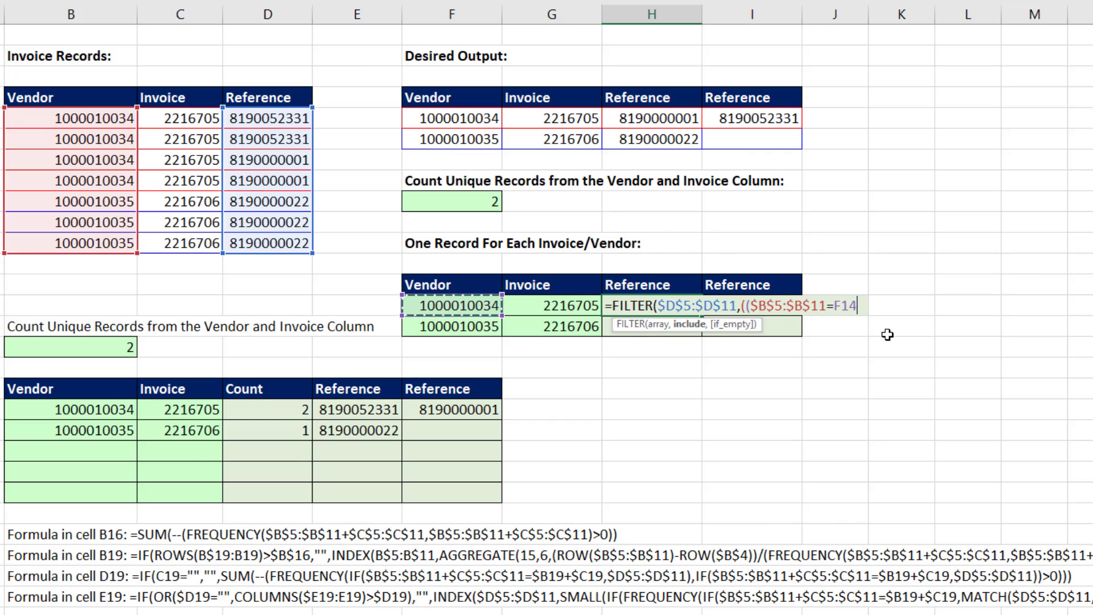
text()*)
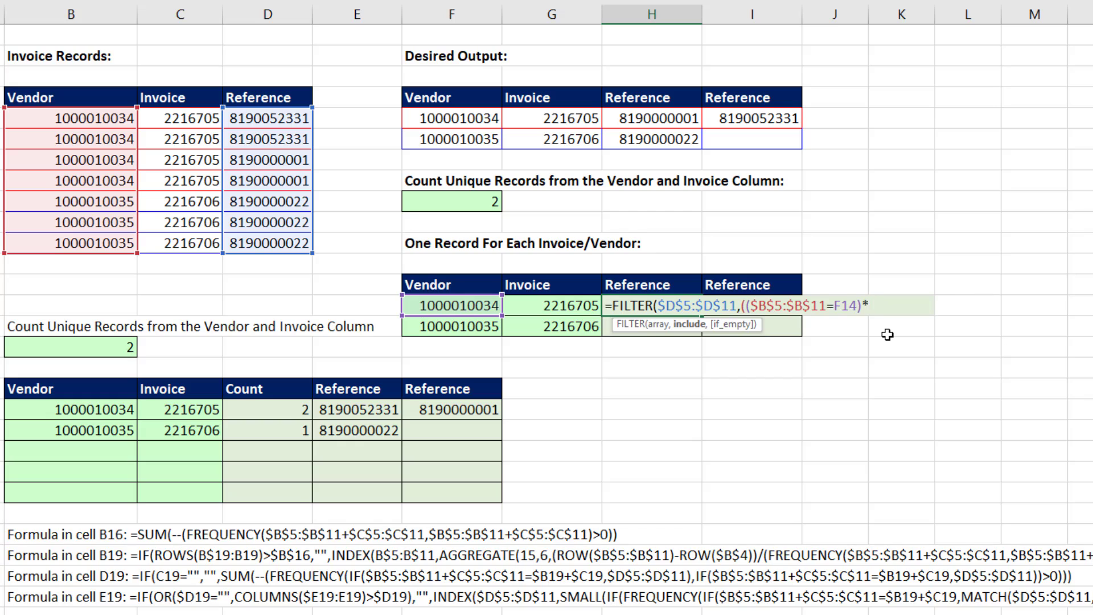
text(()
drag(198, 121, 193, 243)
key(F4)
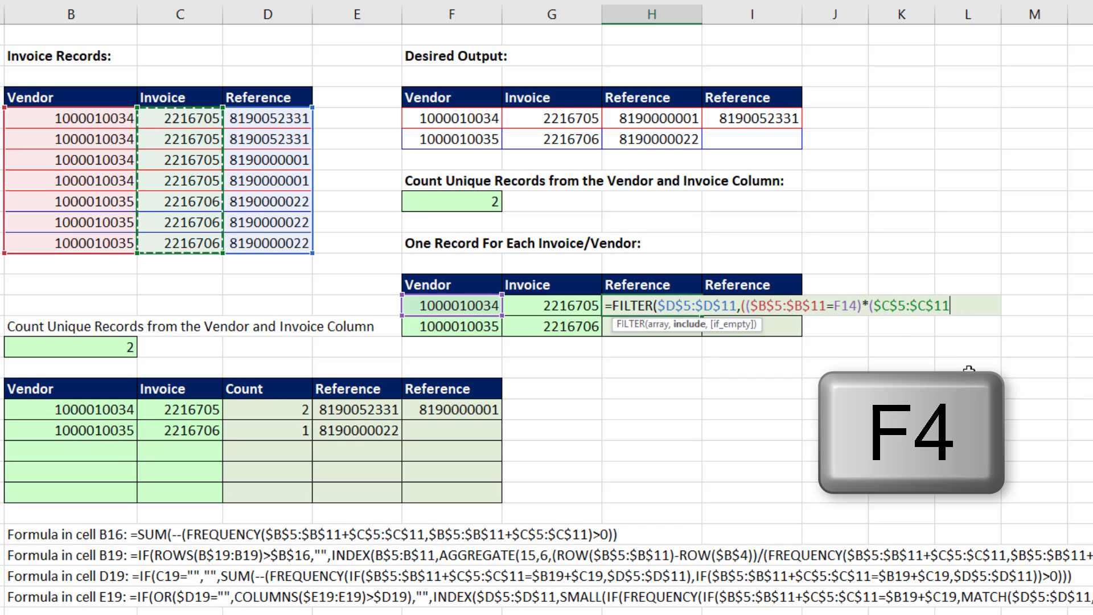
text(=)
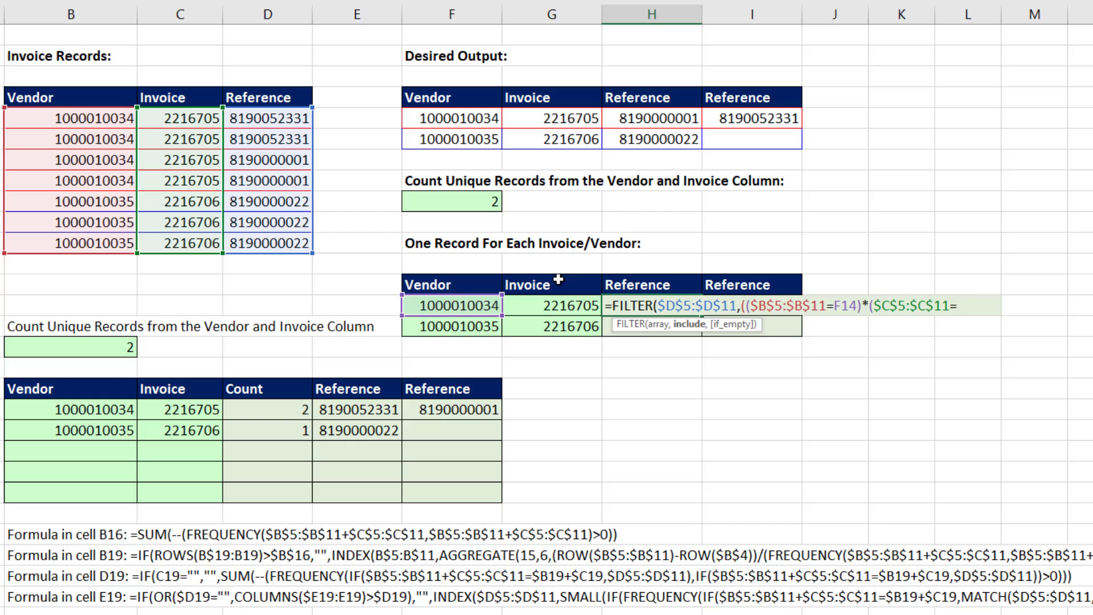
click(555, 308)
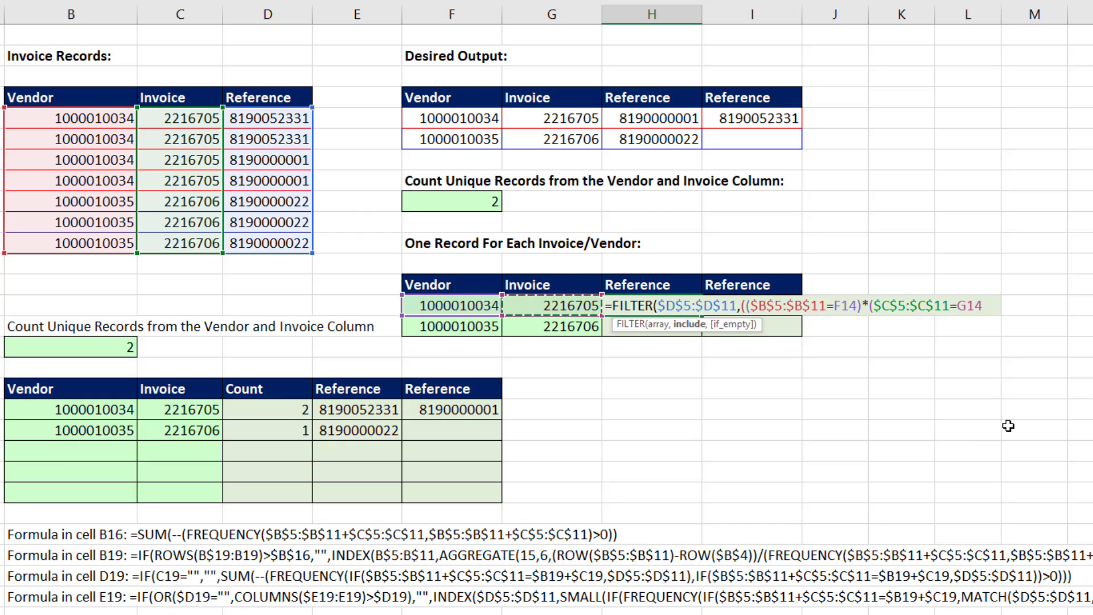
text()))
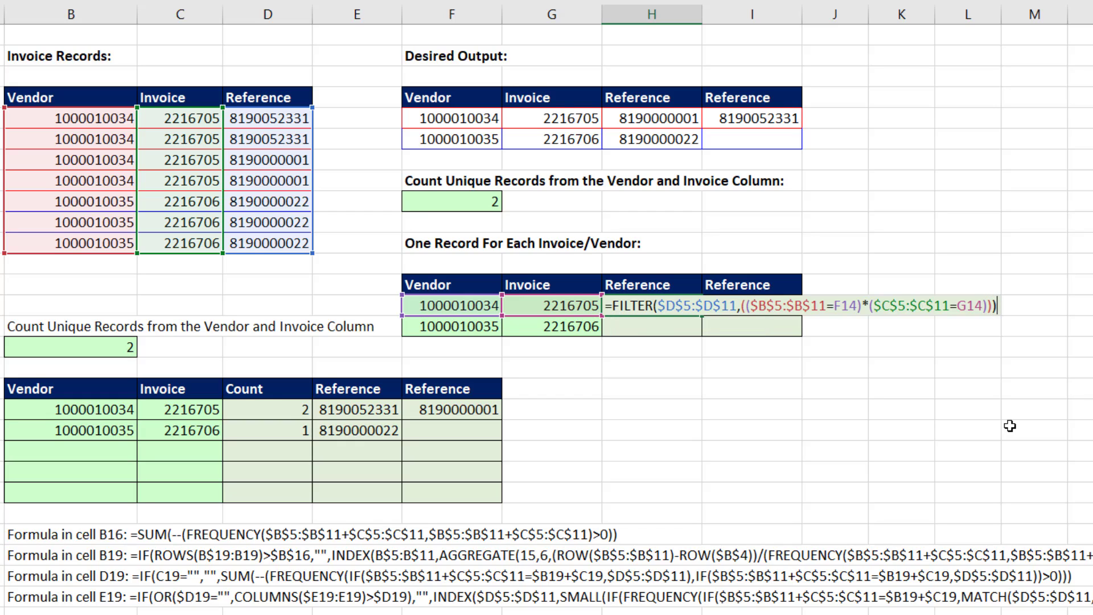
key(Return)
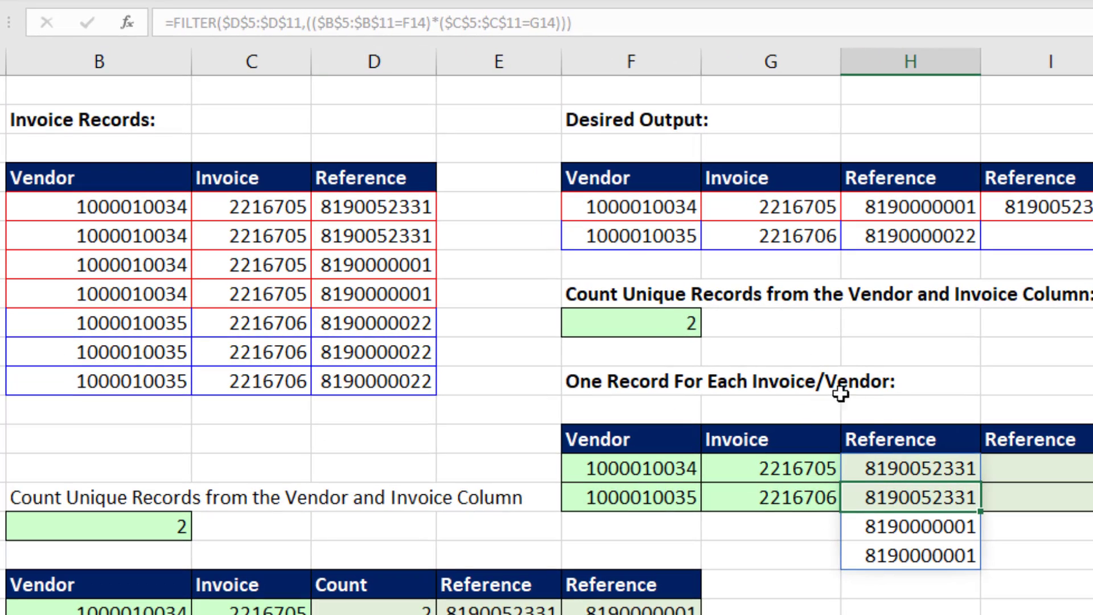
click(903, 468)
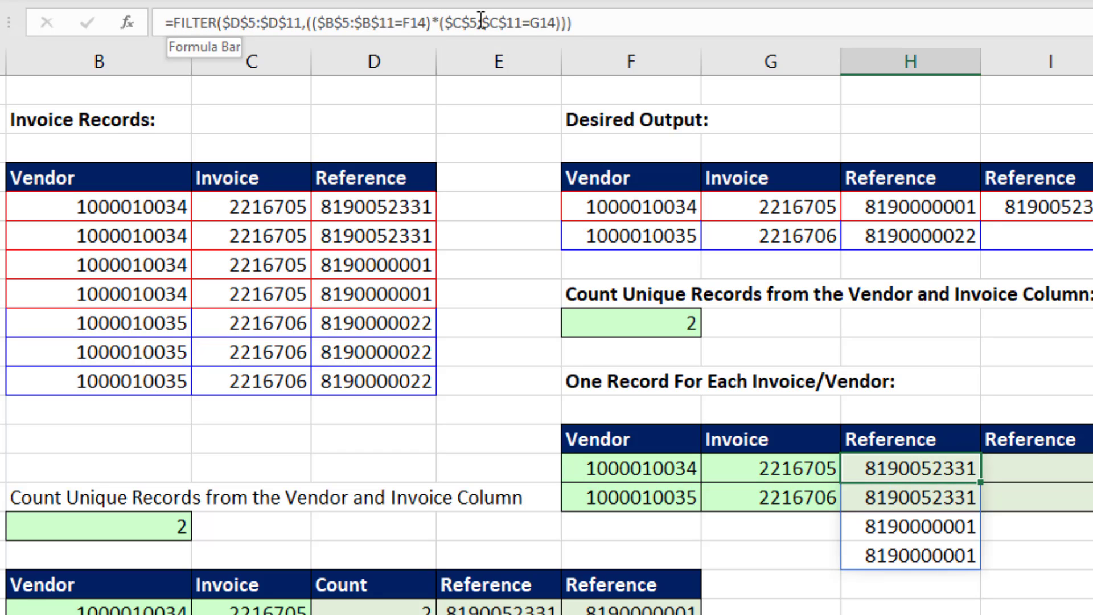
key(F2)
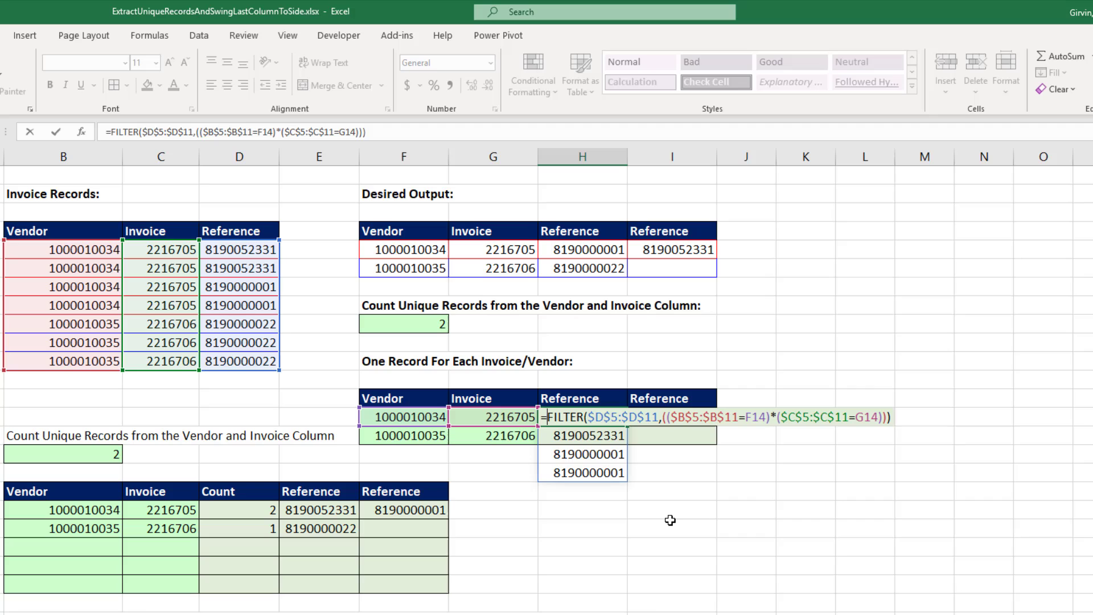
text(uni)
key(Tab)
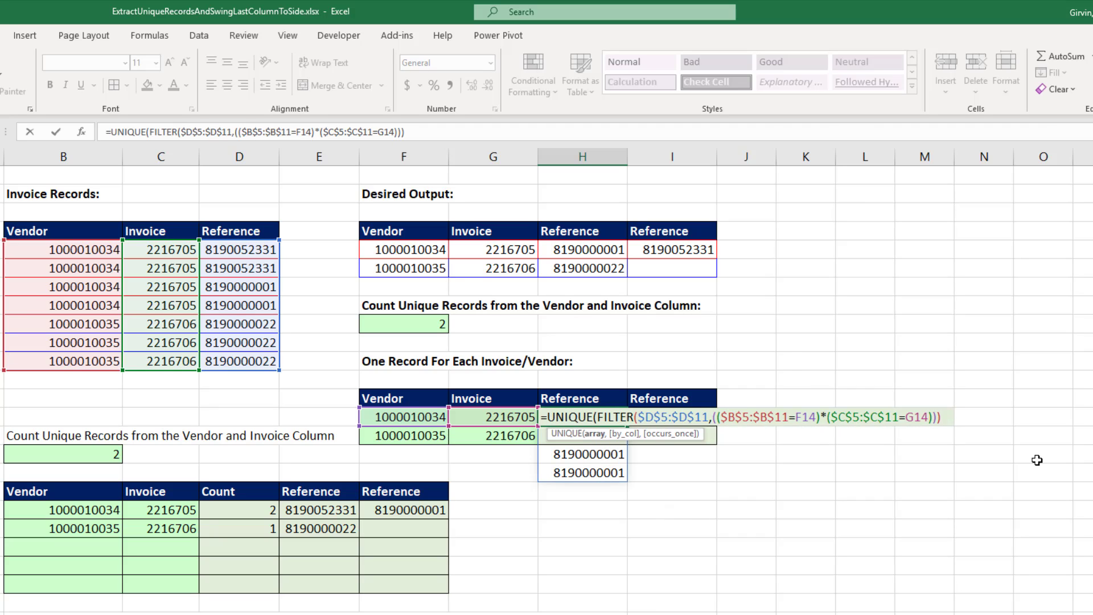
text())
key(Return)
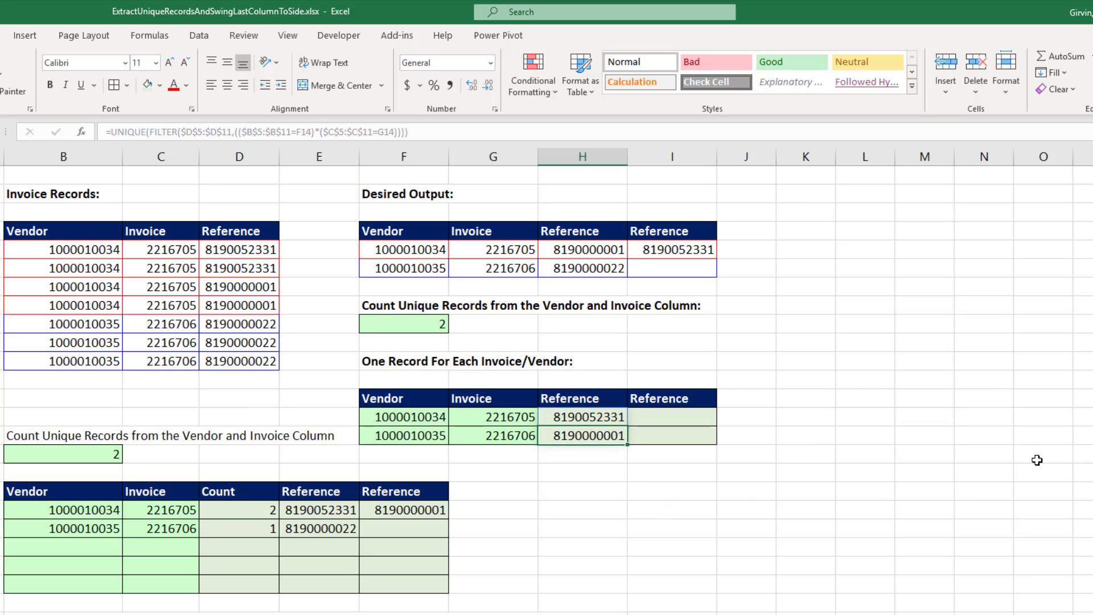
click(598, 414)
key(F2)
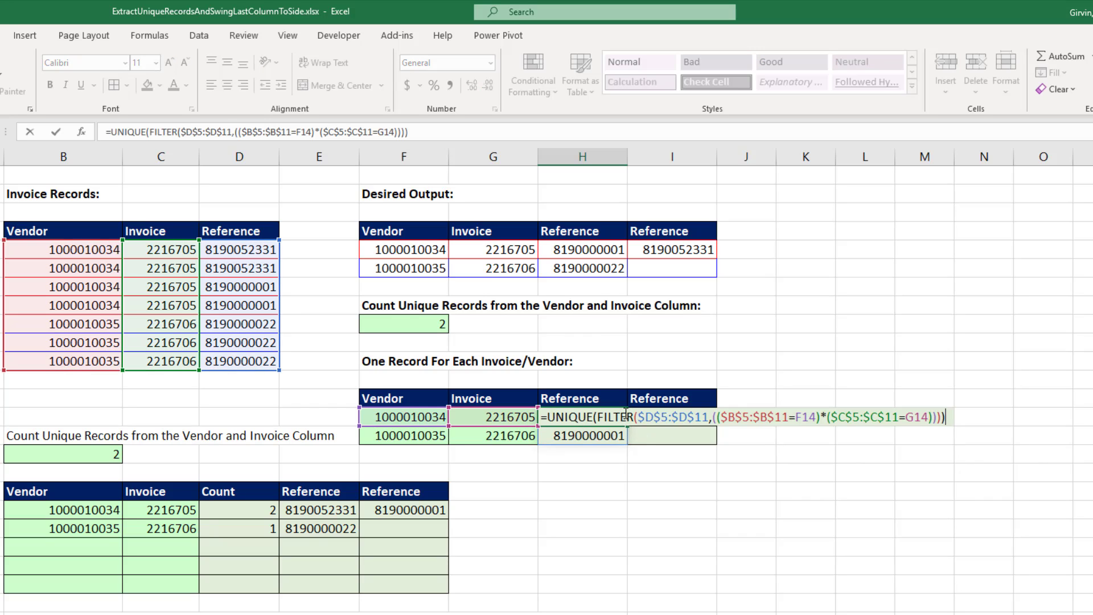
click(549, 419)
text(TRANSPOSE()
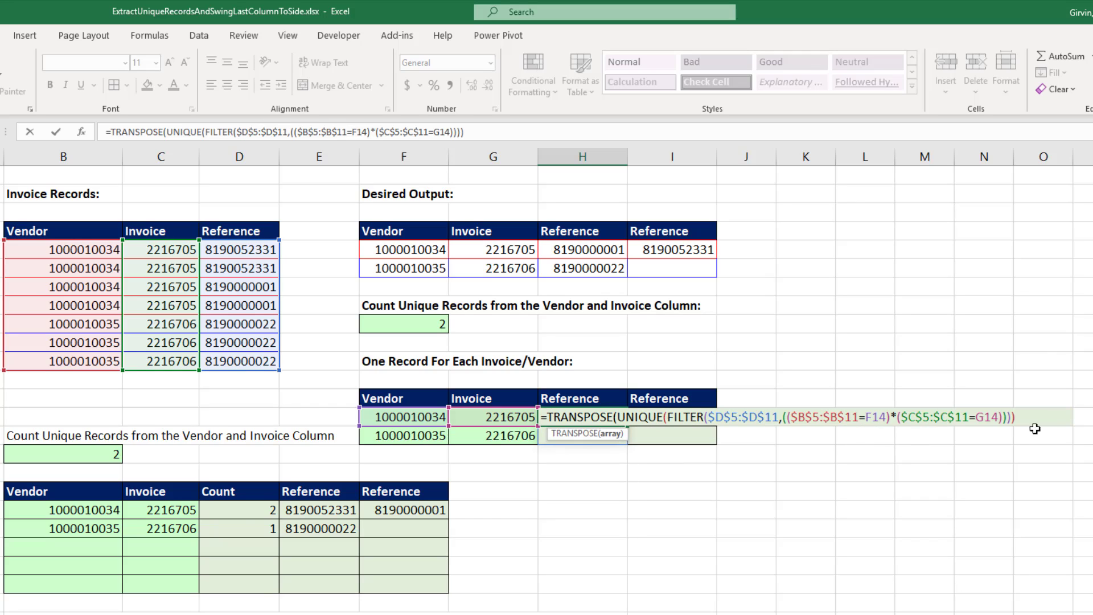
click(1028, 420)
text())
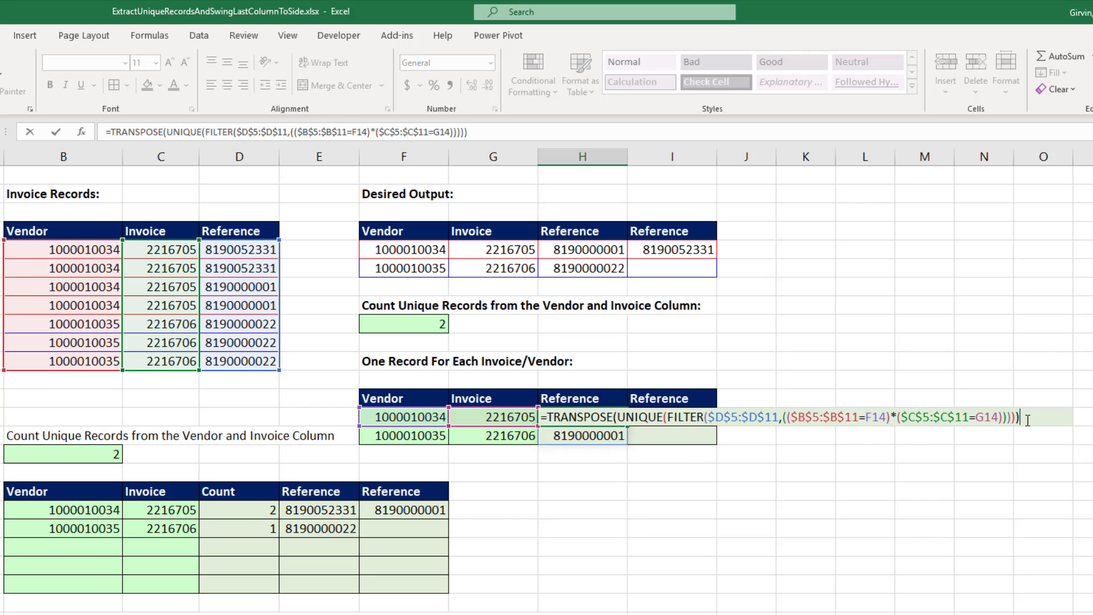
key(Return)
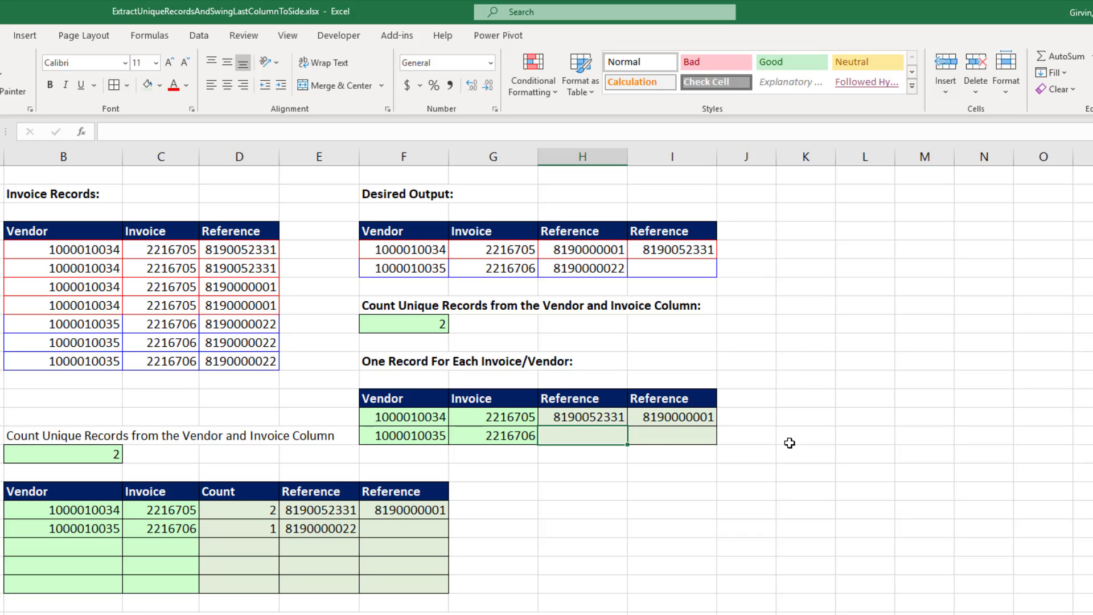
click(615, 422)
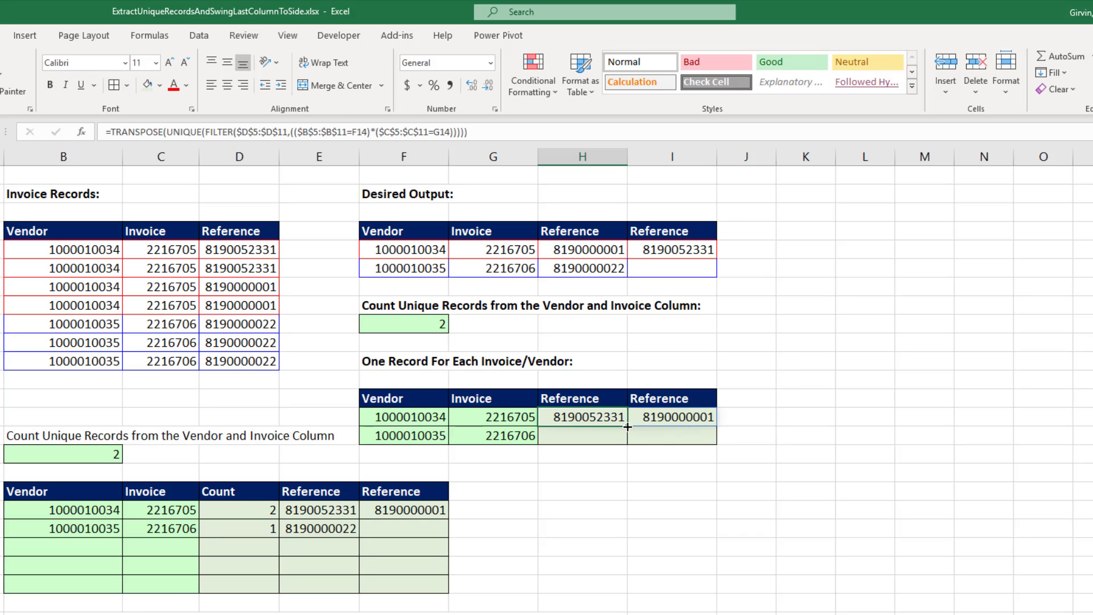
drag(627, 426, 627, 443)
click(567, 472)
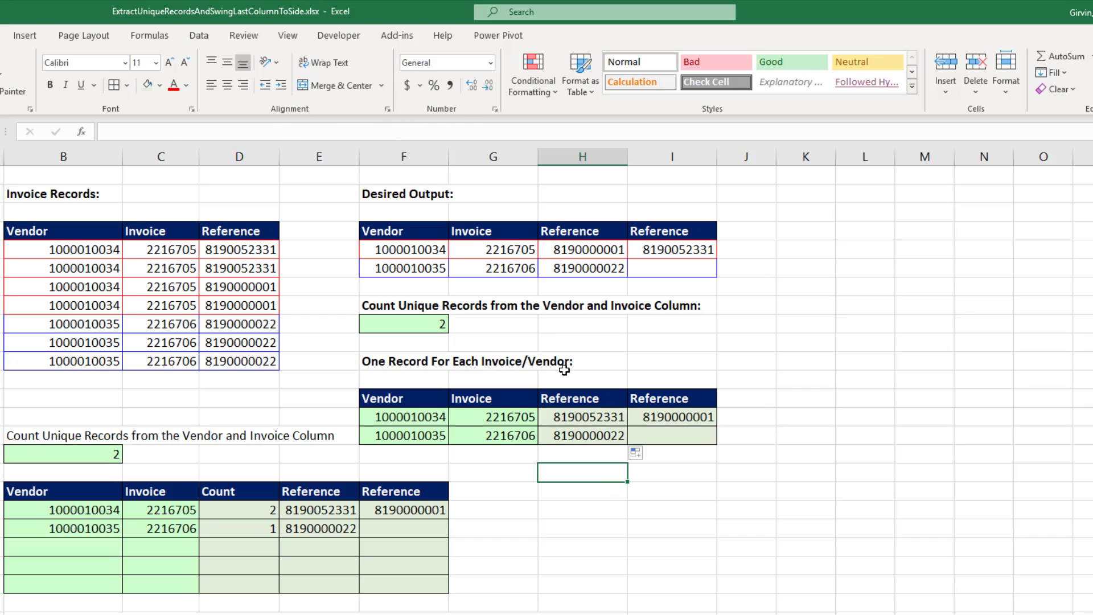